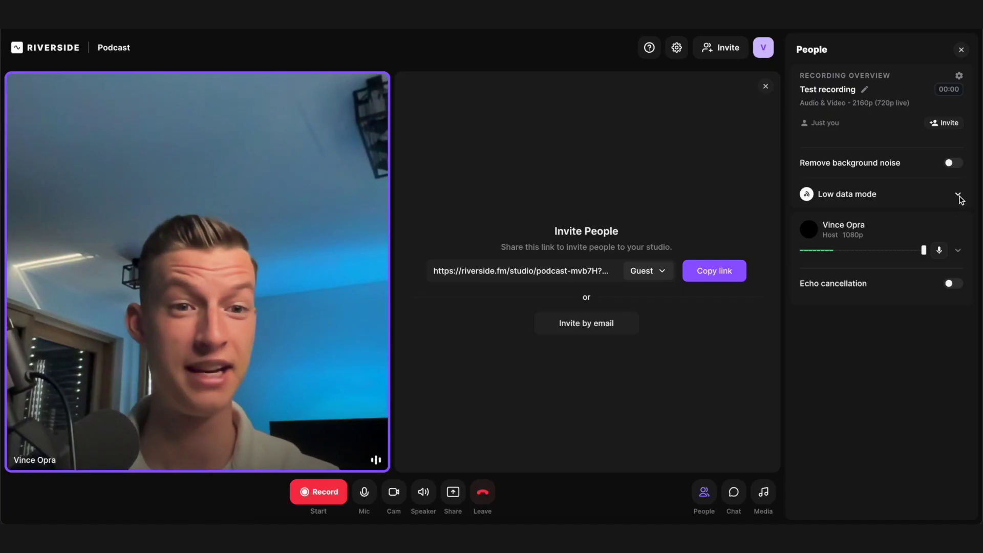
- Expand the Low data mode section in the Podcast studio's People panel
{"action": "left_click", "coordinate": [959, 195]}
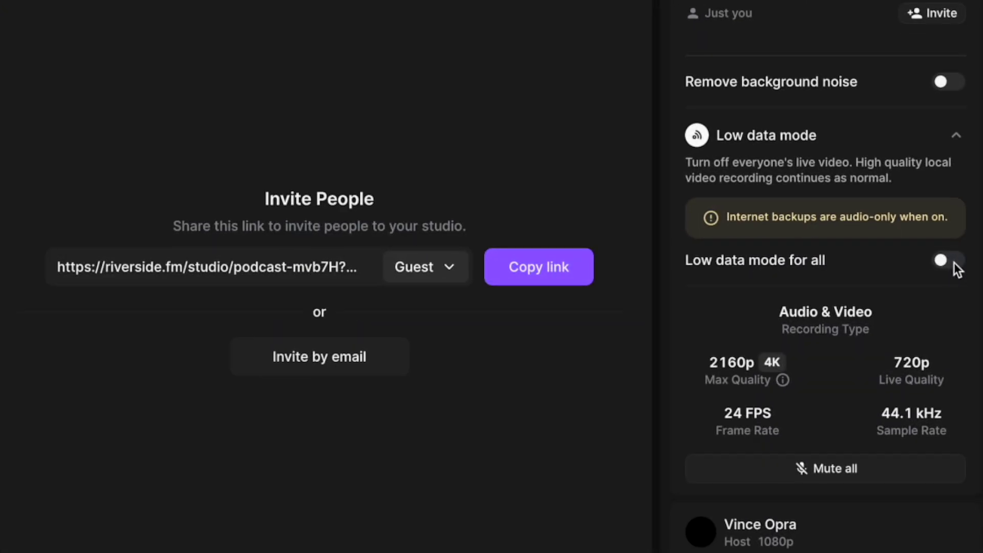
- Turn on low data mode for everyone and bring up the recording start choices
{"action": "left_click", "coordinate": [954, 262]}
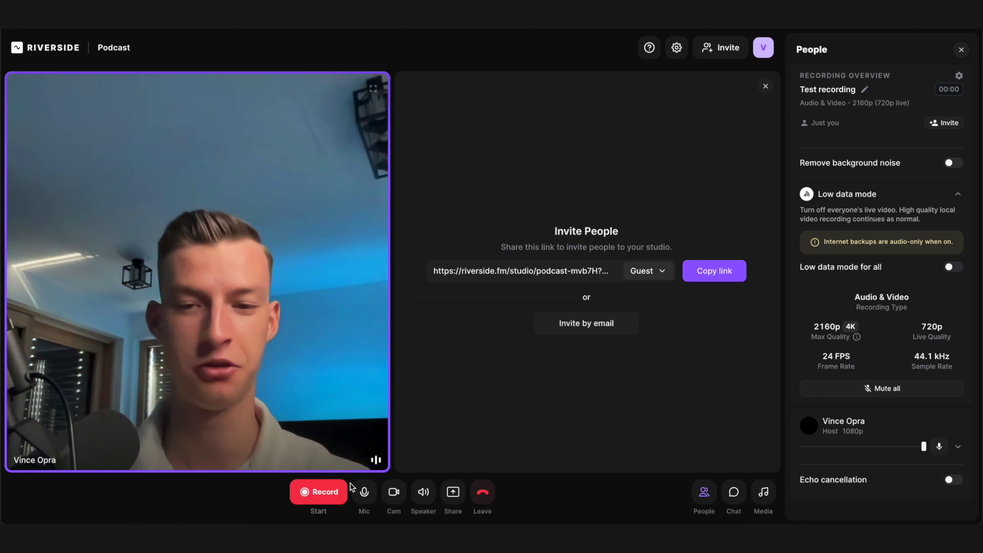
{"action": "left_click", "coordinate": [332, 493]}
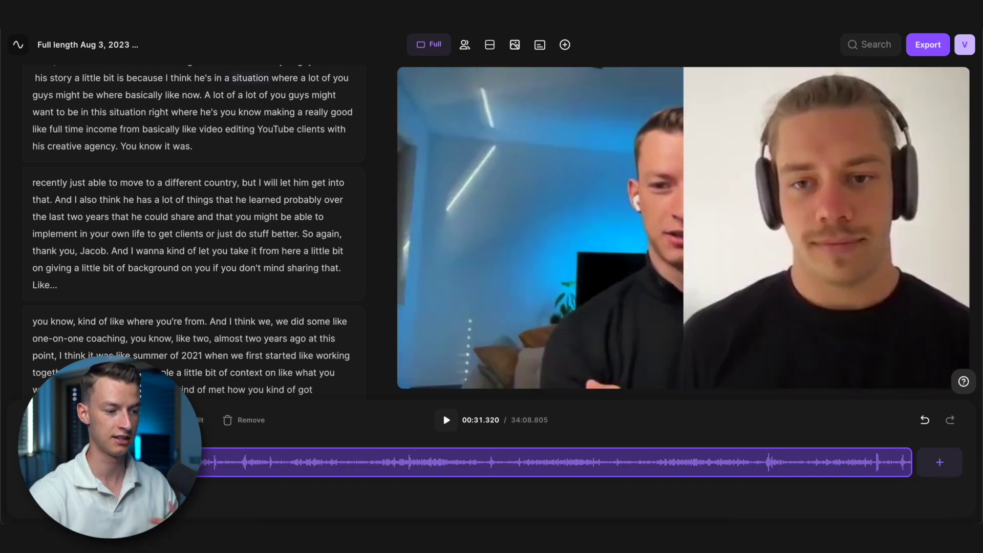
- Delete the 05:40 transcript paragraph ending 'shout out to you, bro', then place the playhead at 11:23
{"action": "left_click_drag", "start_coordinate": [204, 471], "coordinate": [179, 471]}
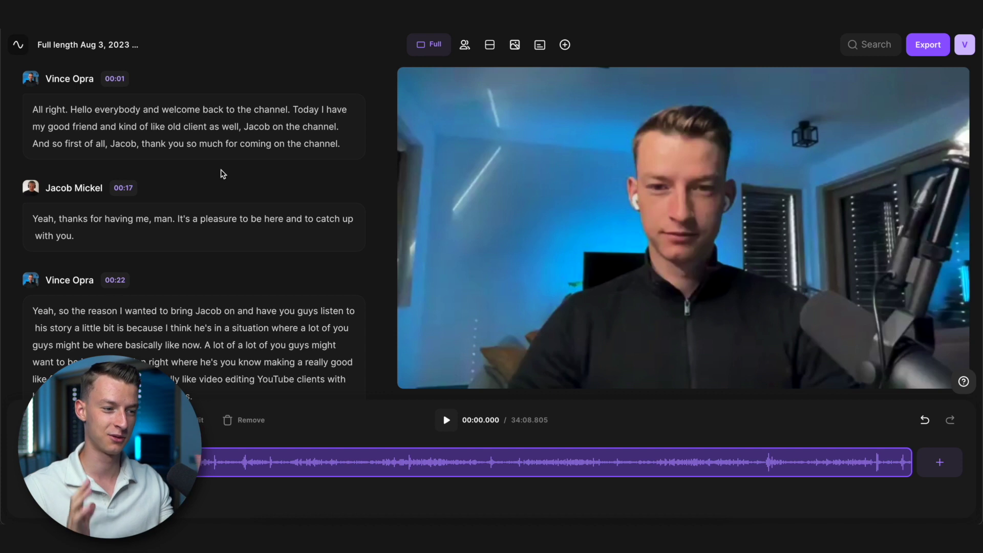
{"action": "left_click", "coordinate": [220, 456]}
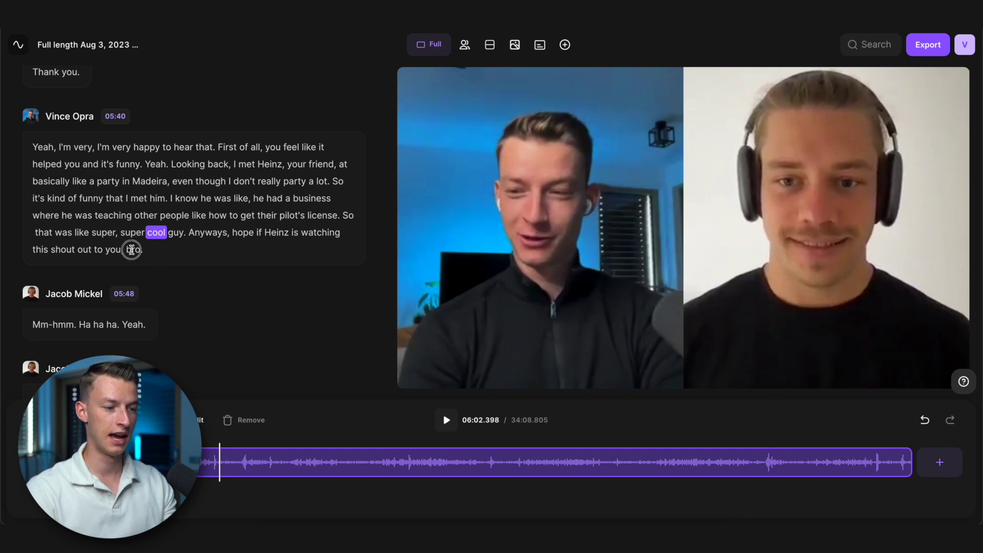
{"action": "left_click_drag", "start_coordinate": [132, 249], "coordinate": [24, 152]}
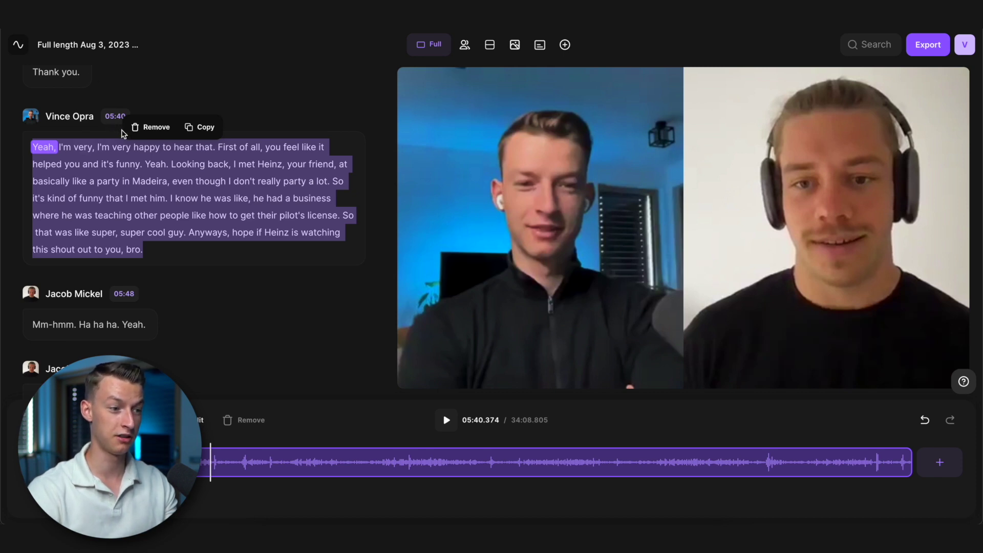
{"action": "key", "text": "BackSpace"}
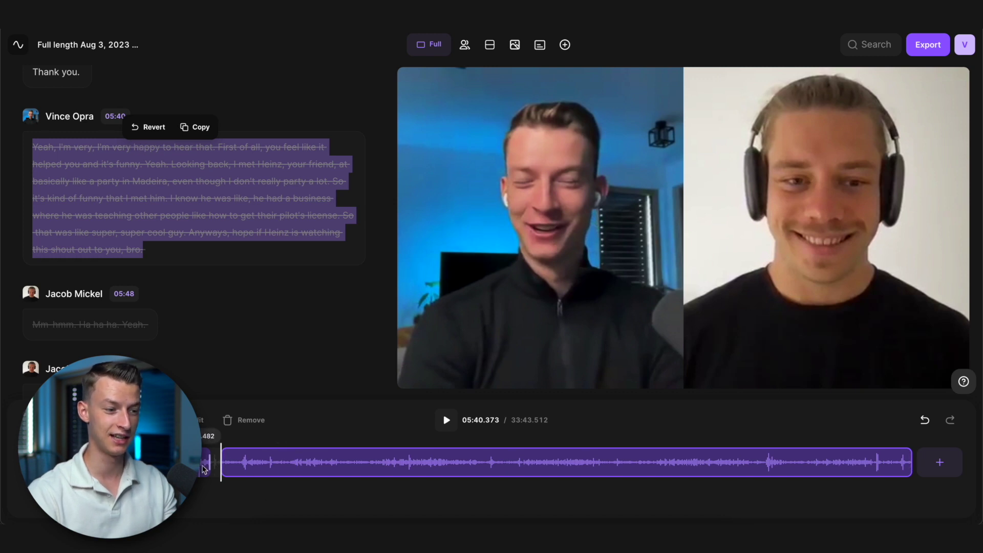
{"action": "scroll", "coordinate": [218, 332], "scroll_direction": "down", "scroll_amount": 10}
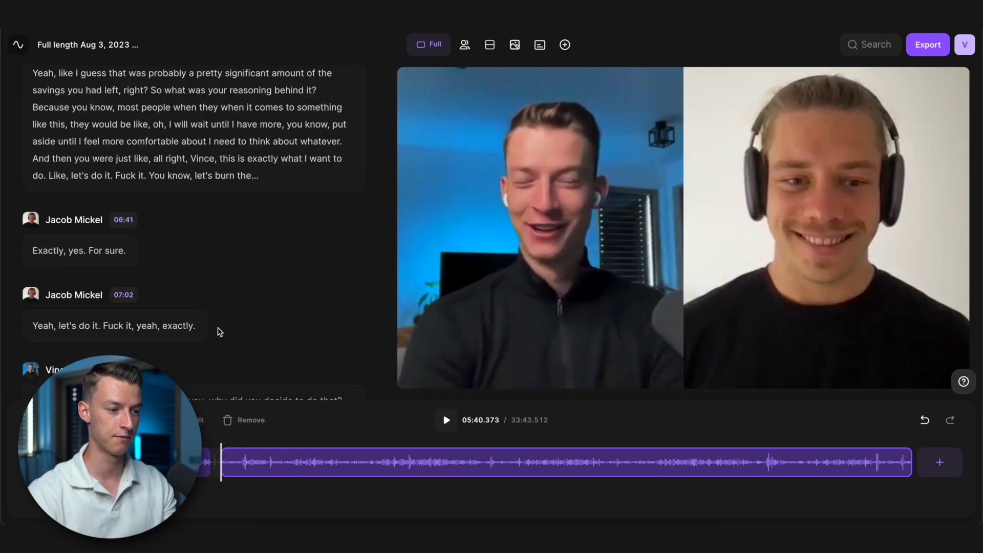
{"action": "left_click", "coordinate": [362, 463]}
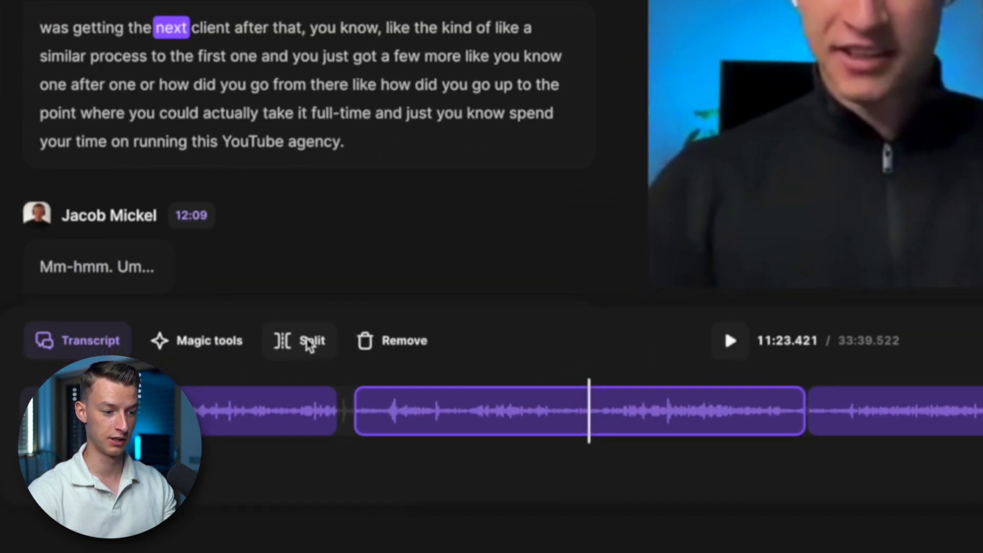
- Split the clip at 11:23 and remove all silences from the recording
{"action": "left_click", "coordinate": [196, 424]}
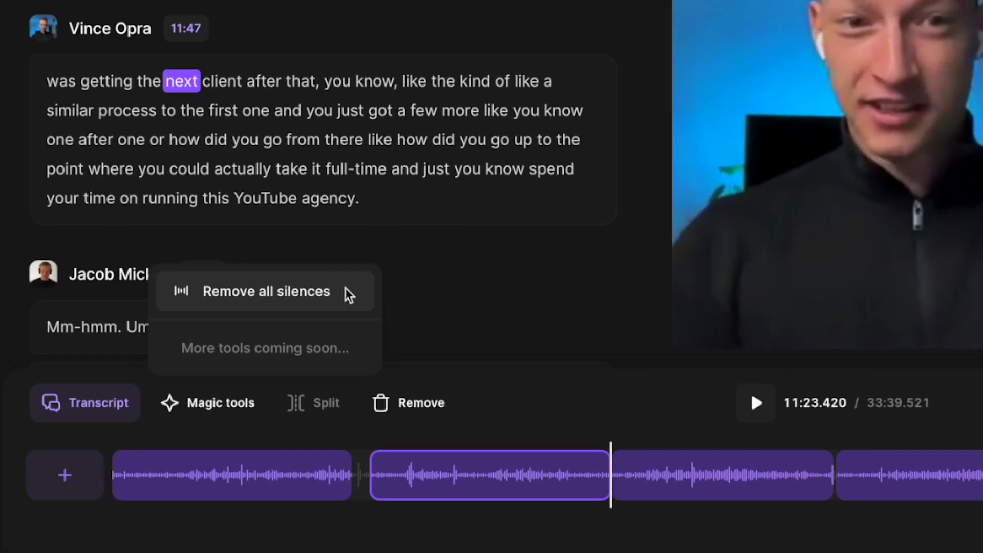
{"action": "left_click", "coordinate": [345, 290]}
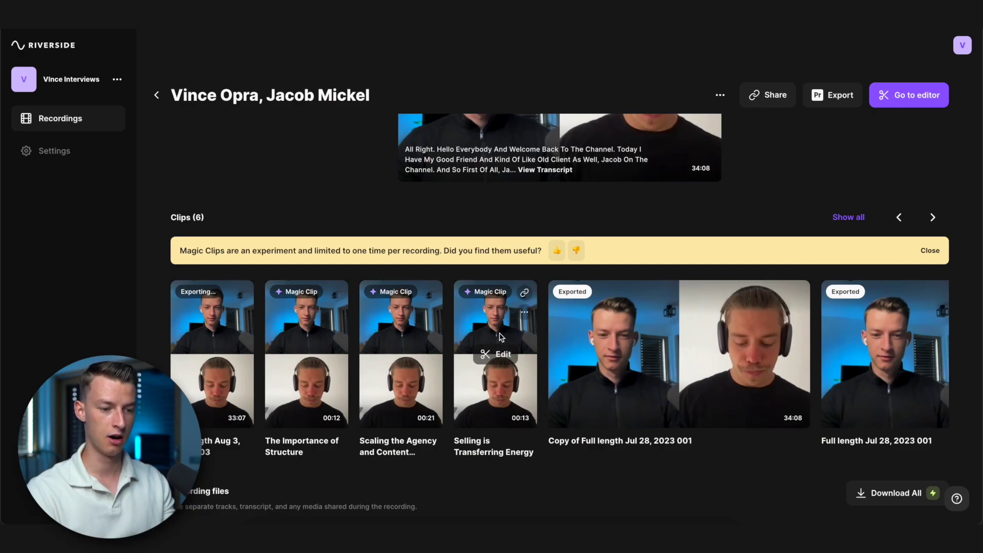
- Trim the Selling is Transferring Energy clip shorter and play it from the start
{"action": "left_click", "coordinate": [501, 336]}
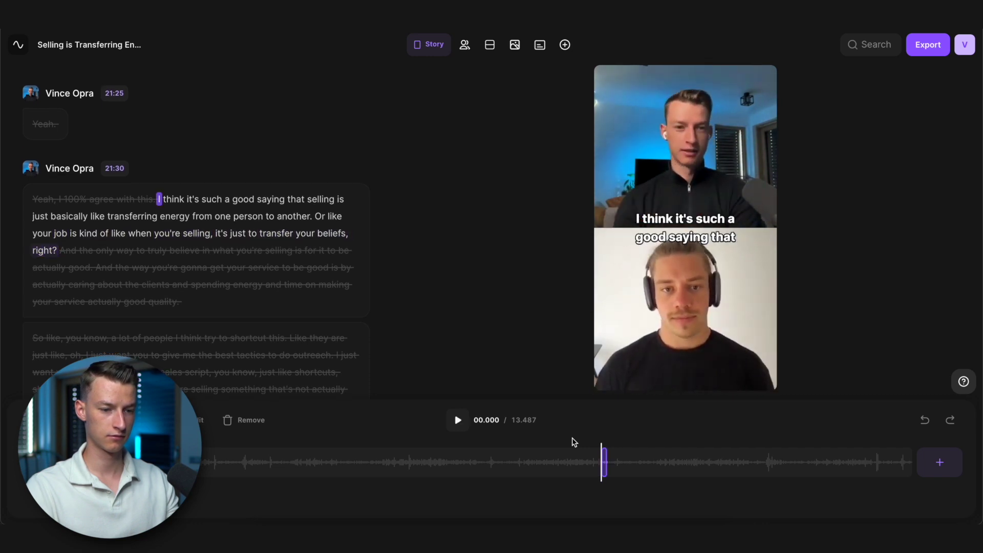
{"action": "left_click_drag", "start_coordinate": [606, 459], "coordinate": [643, 461]}
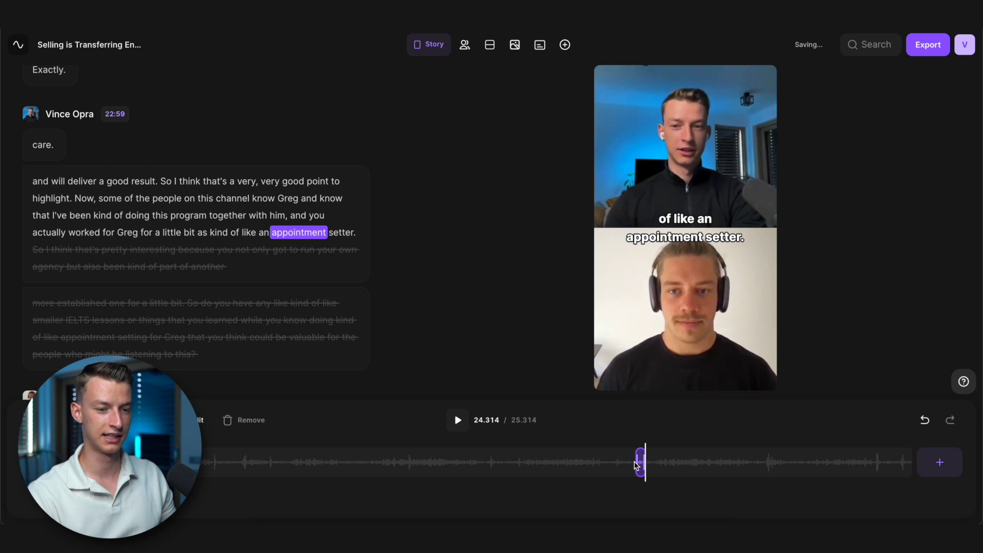
{"action": "key", "text": "space"}
{"action": "key", "text": "space"}
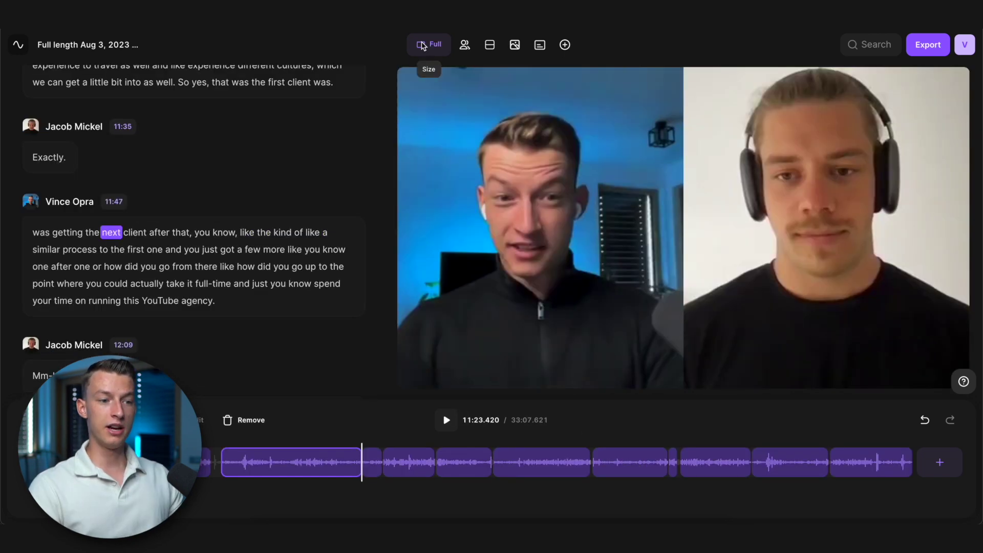
- Try the 1:1 and 9:16 sizes, settle on 16:9, and show the speaker track list
{"action": "left_click", "coordinate": [422, 45]}
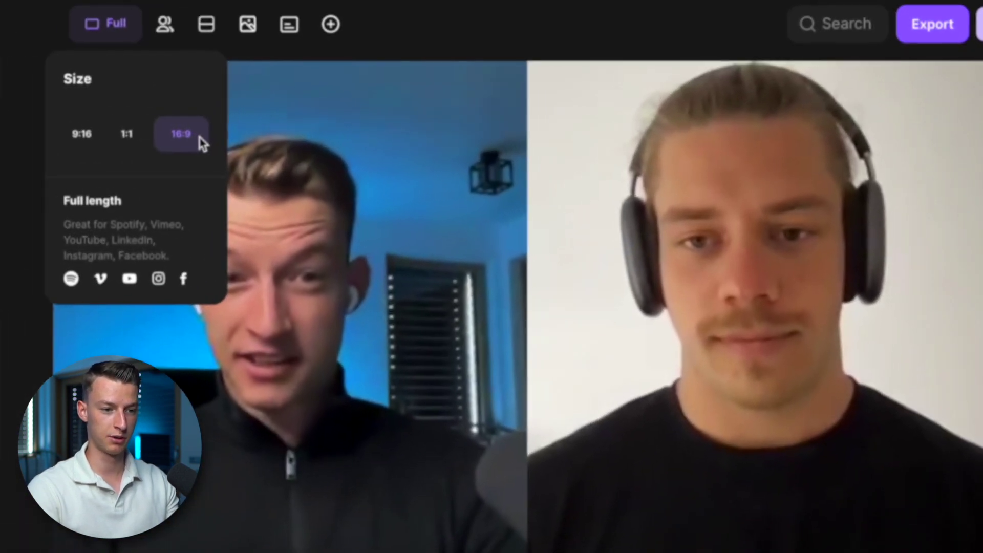
{"action": "left_click", "coordinate": [105, 134]}
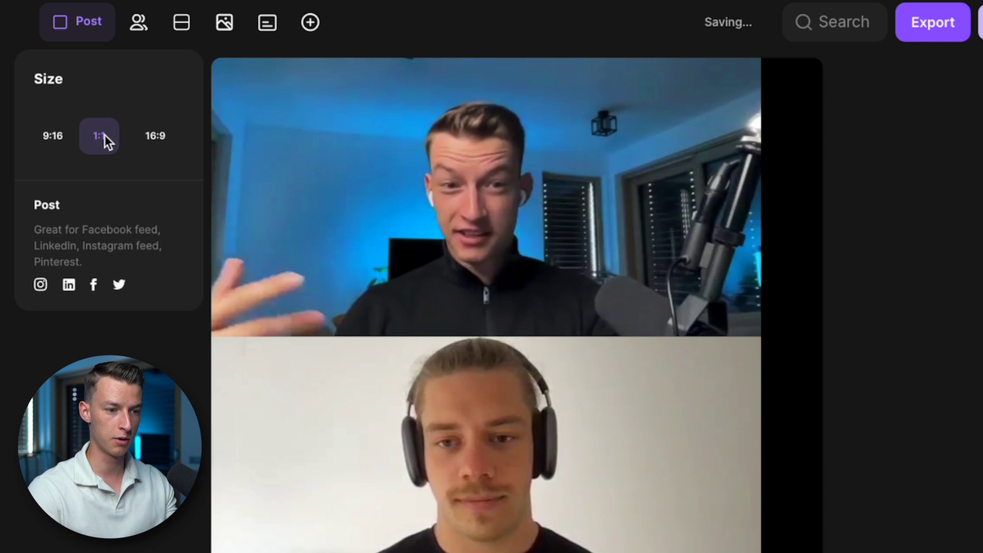
{"action": "left_click", "coordinate": [56, 137]}
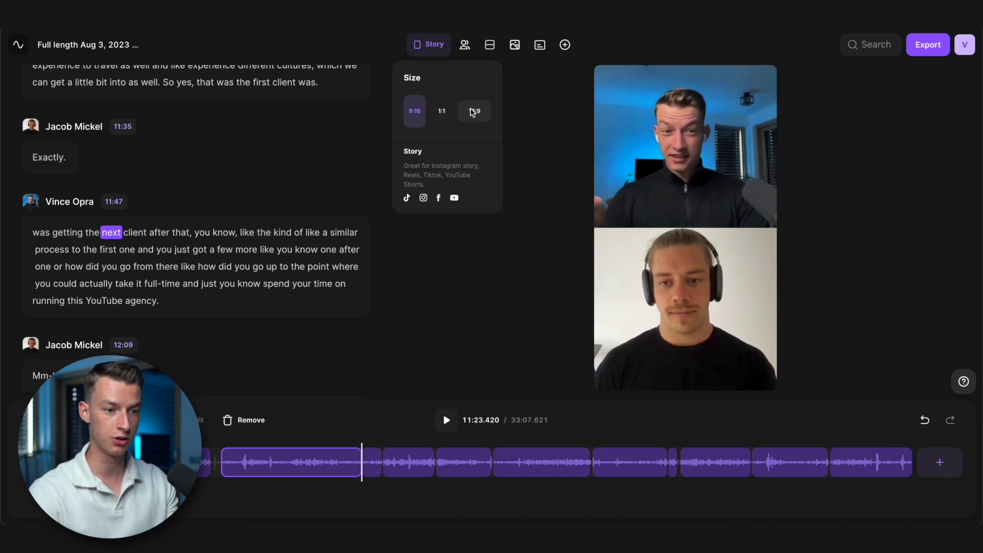
{"action": "left_click", "coordinate": [473, 112]}
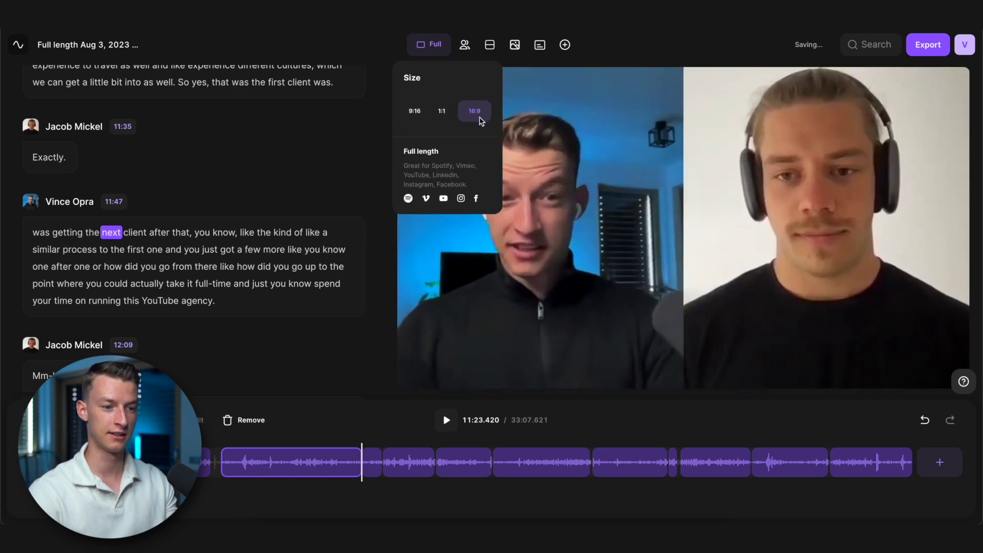
{"action": "left_click", "coordinate": [466, 45]}
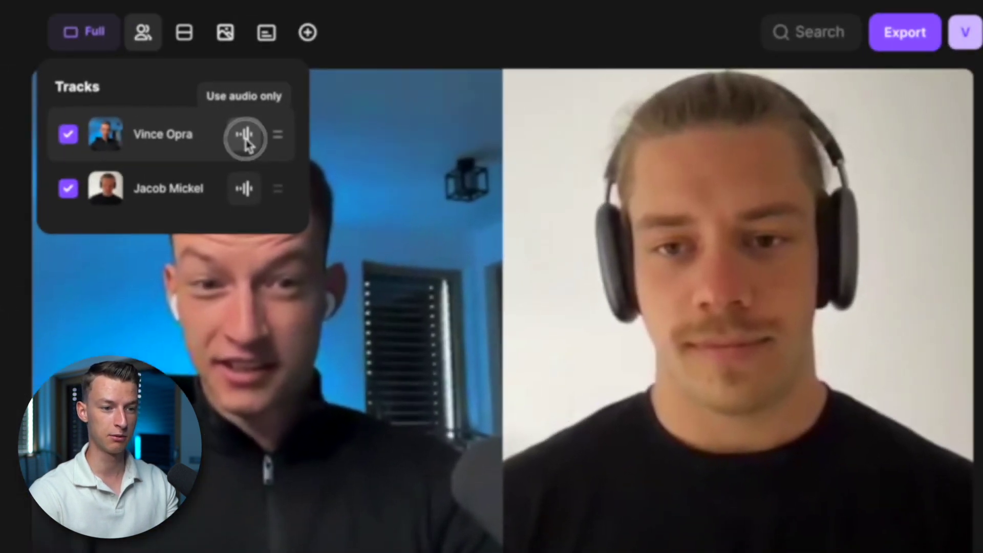
- Toggle the host's video off and back on, and try reordering tracks, keeping the host first
{"action": "left_click", "coordinate": [526, 106]}
{"action": "left_click", "coordinate": [215, 137]}
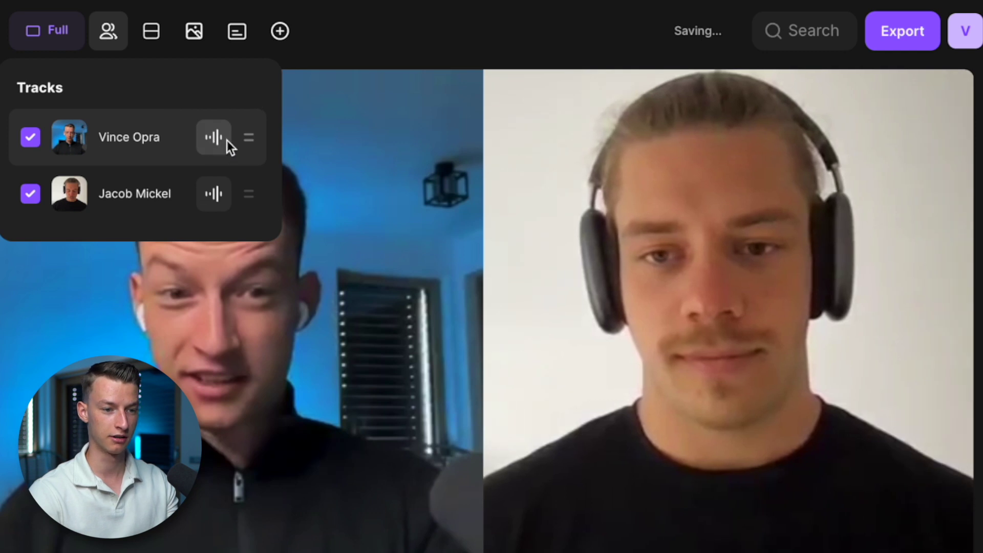
{"action": "left_click_drag", "start_coordinate": [253, 139], "coordinate": [256, 208]}
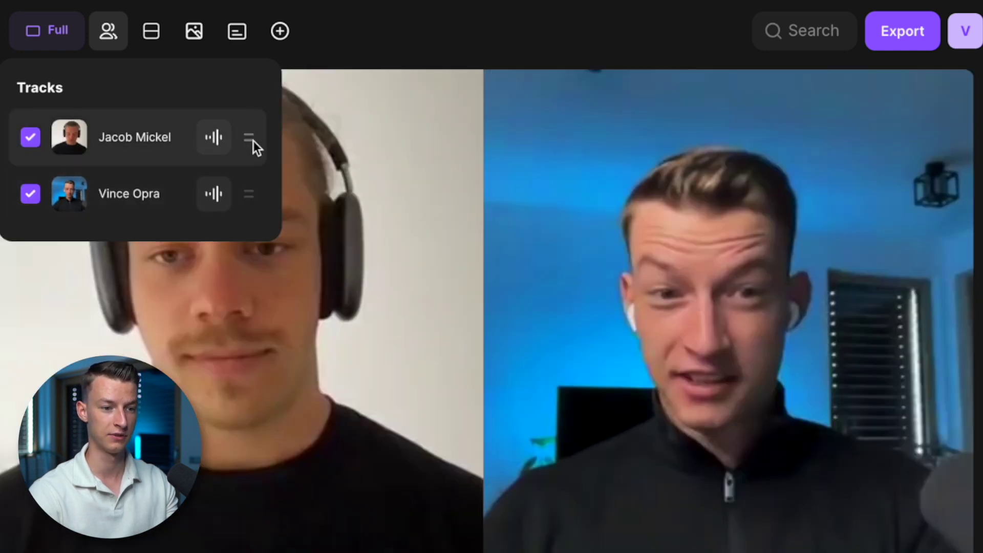
{"action": "left_click_drag", "start_coordinate": [250, 140], "coordinate": [255, 174]}
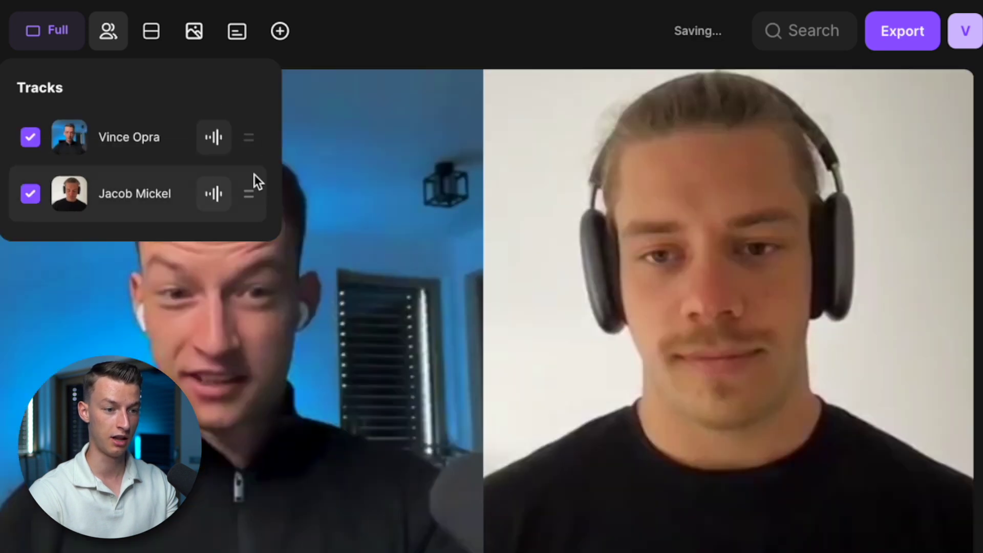
- Apply the side-by-side split layout with gaps and turn on rounded corners
{"action": "left_click", "coordinate": [153, 33]}
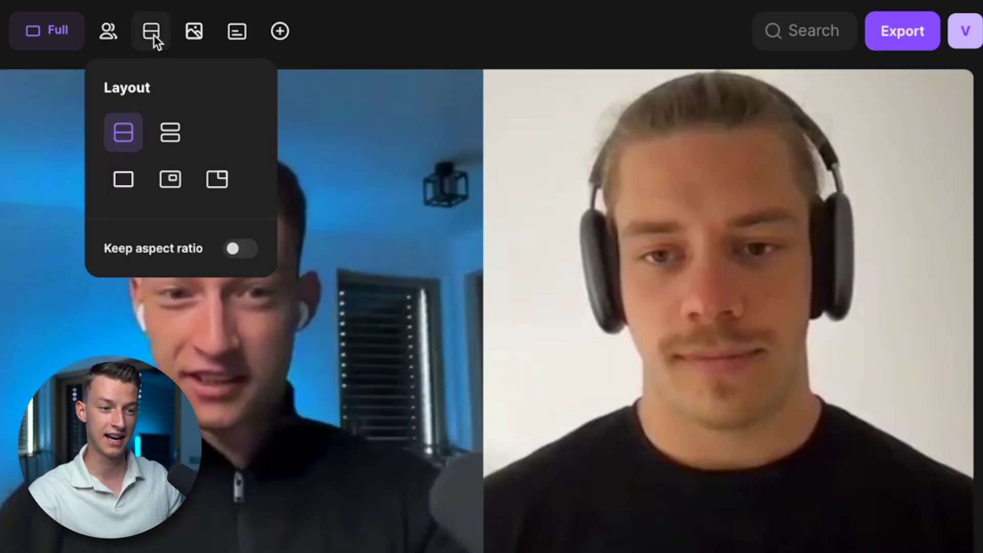
{"action": "left_click", "coordinate": [173, 136]}
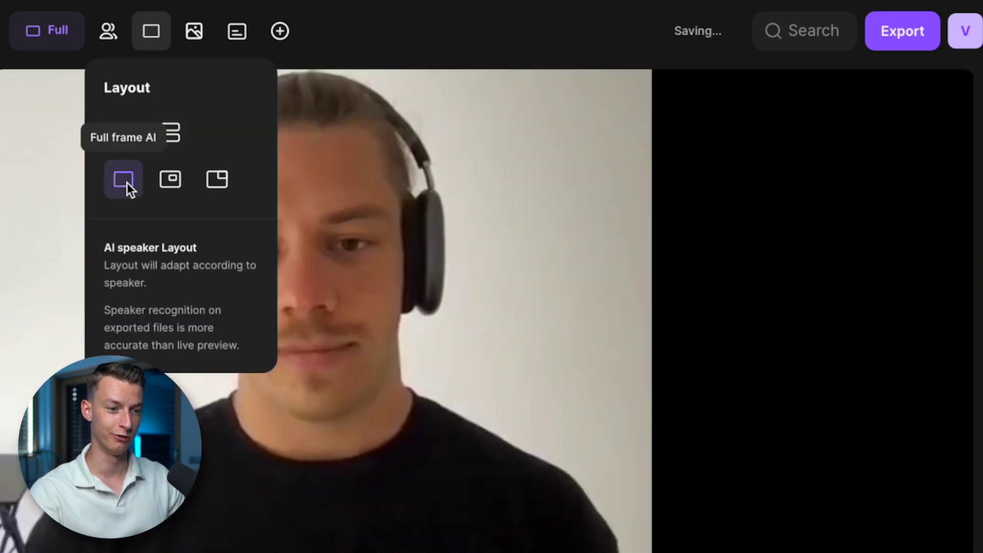
{"action": "left_click", "coordinate": [127, 183]}
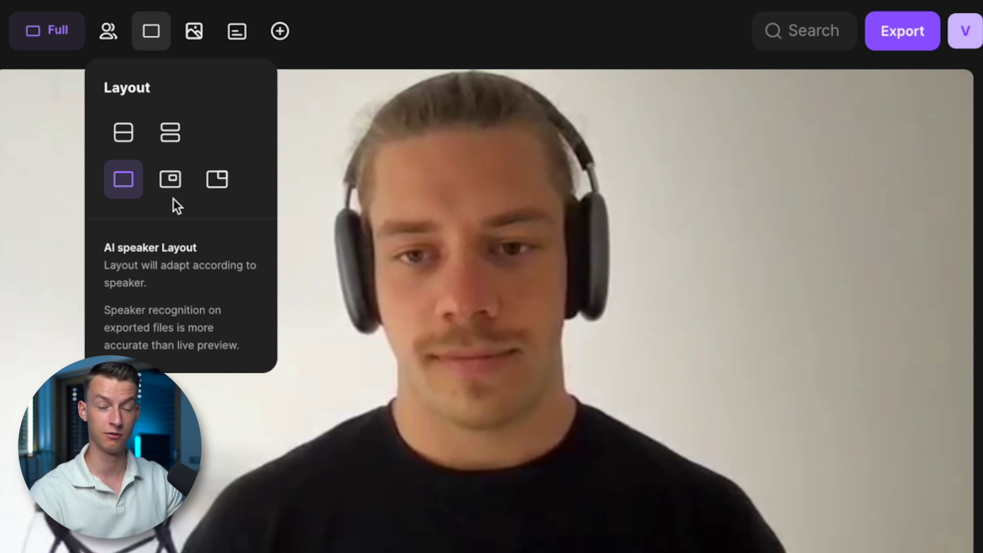
{"action": "left_click", "coordinate": [172, 178]}
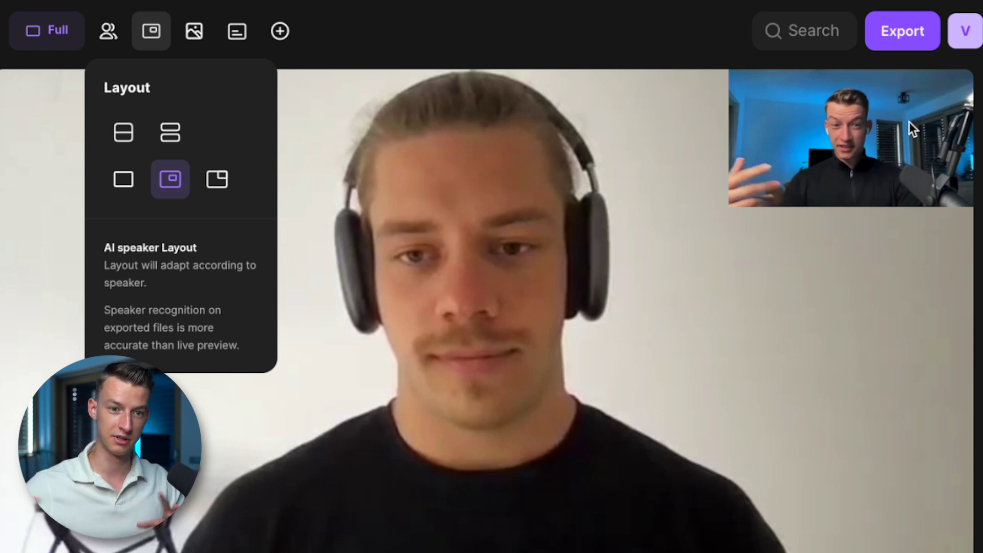
{"action": "left_click", "coordinate": [174, 134]}
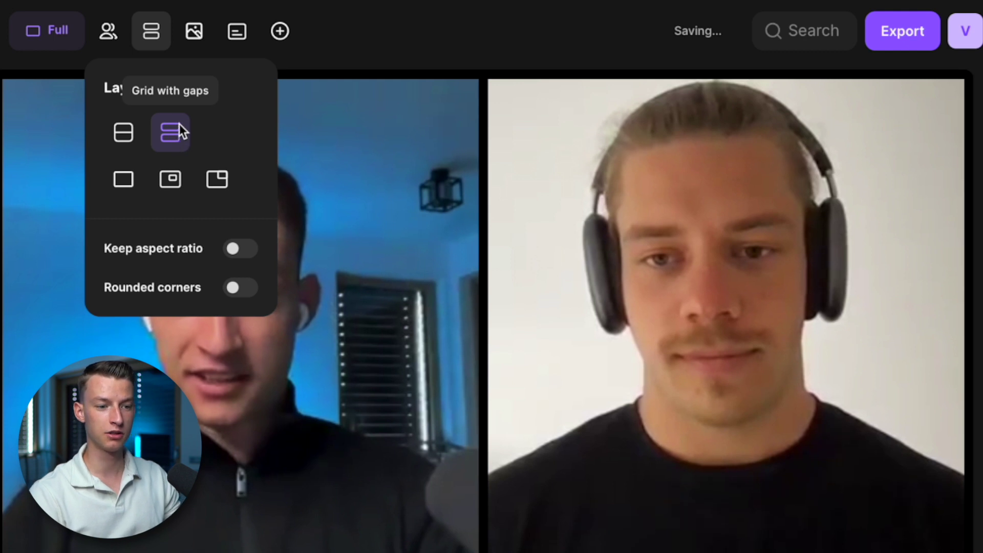
{"action": "left_click", "coordinate": [238, 287]}
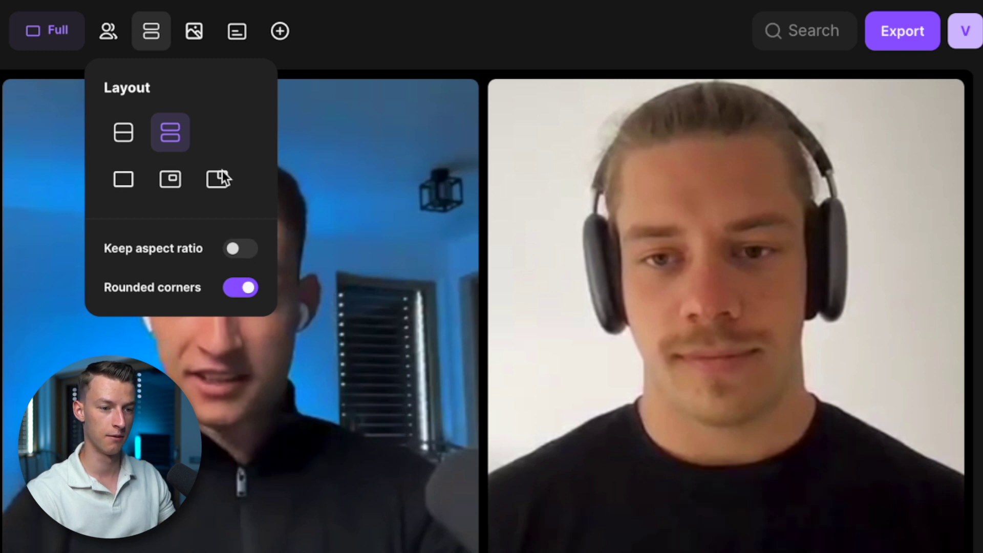
{"action": "left_click", "coordinate": [194, 32]}
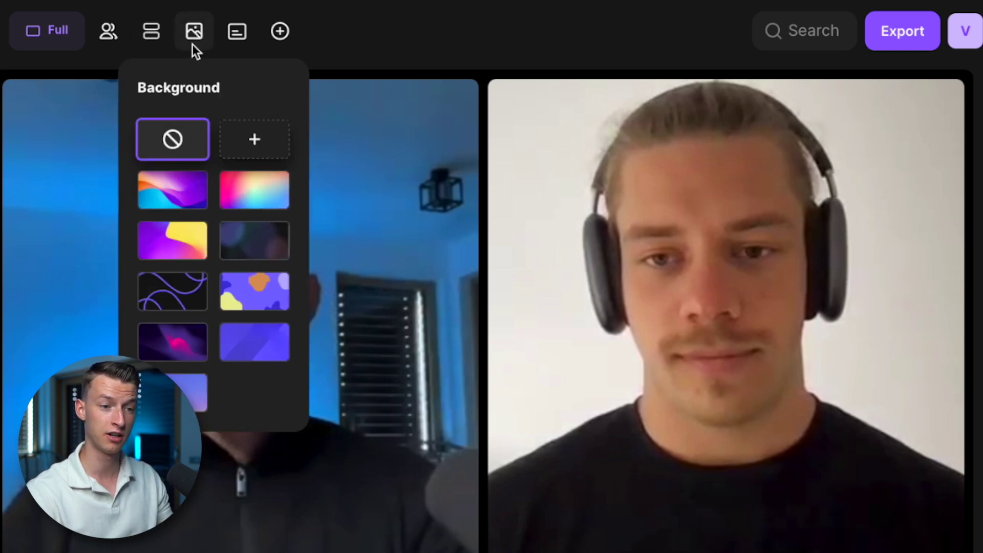
- Set the dark bokeh blurred background and close the Background panel
{"action": "left_click", "coordinate": [256, 235]}
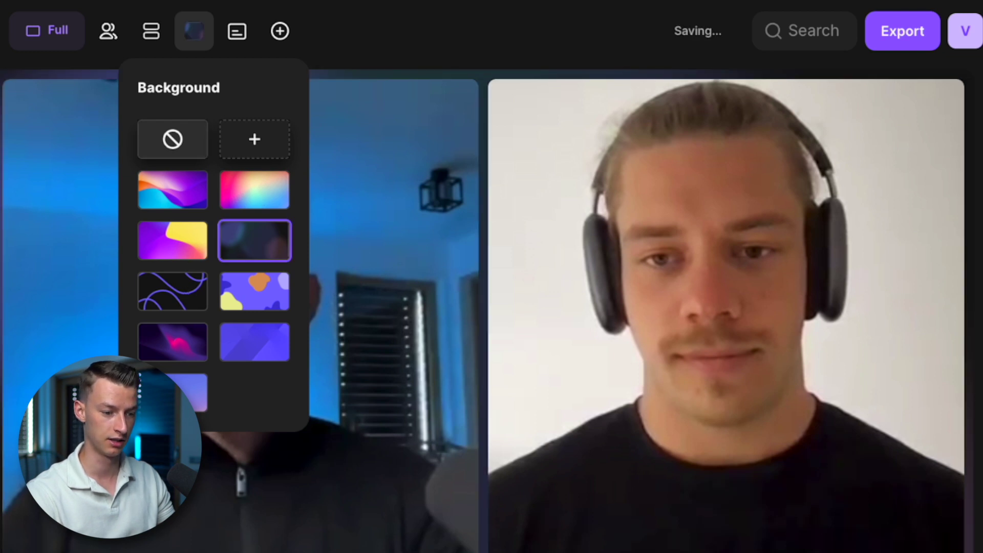
{"action": "key", "text": "Escape"}
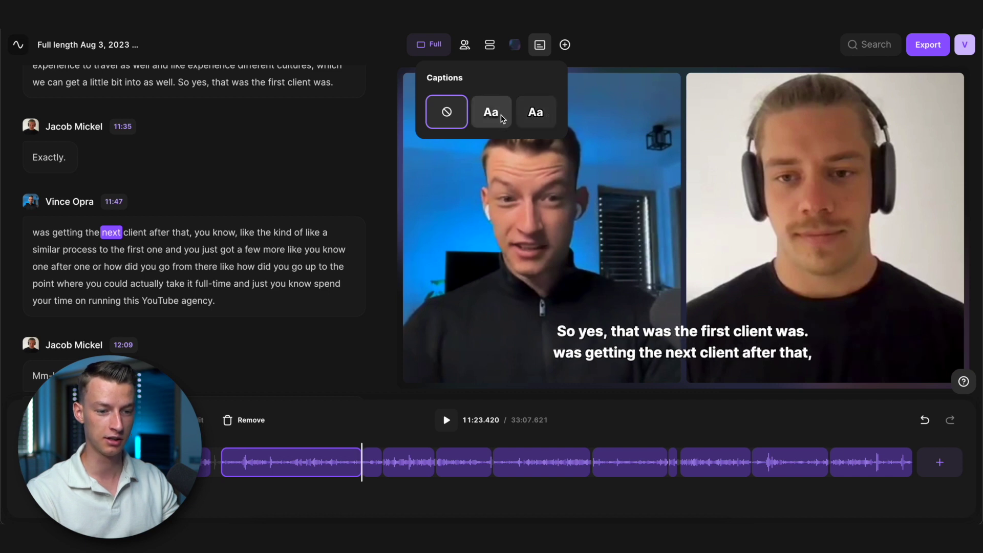
- Nudge the caption block slightly lower and play from about 12:10, pausing at 12:12
{"action": "mouse_move", "coordinate": [680, 335]}
{"action": "left_mouse_down"}
{"action": "mouse_move", "coordinate": [643, 237]}
{"action": "mouse_move", "coordinate": [681, 341]}
{"action": "mouse_move", "coordinate": [670, 342]}
{"action": "left_mouse_up"}
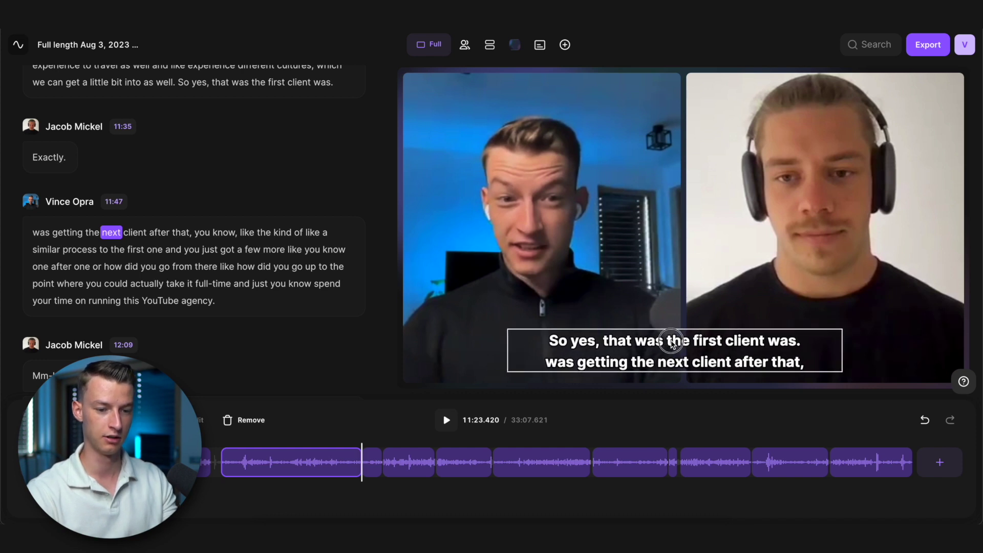
{"action": "left_click", "coordinate": [373, 439]}
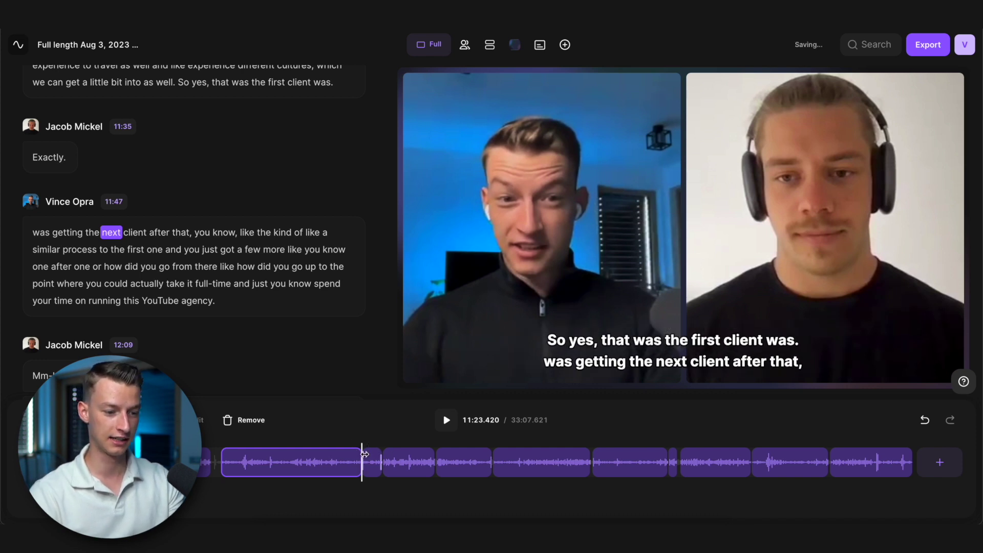
{"action": "left_click_drag", "start_coordinate": [364, 454], "coordinate": [383, 454]}
{"action": "key", "text": "space"}
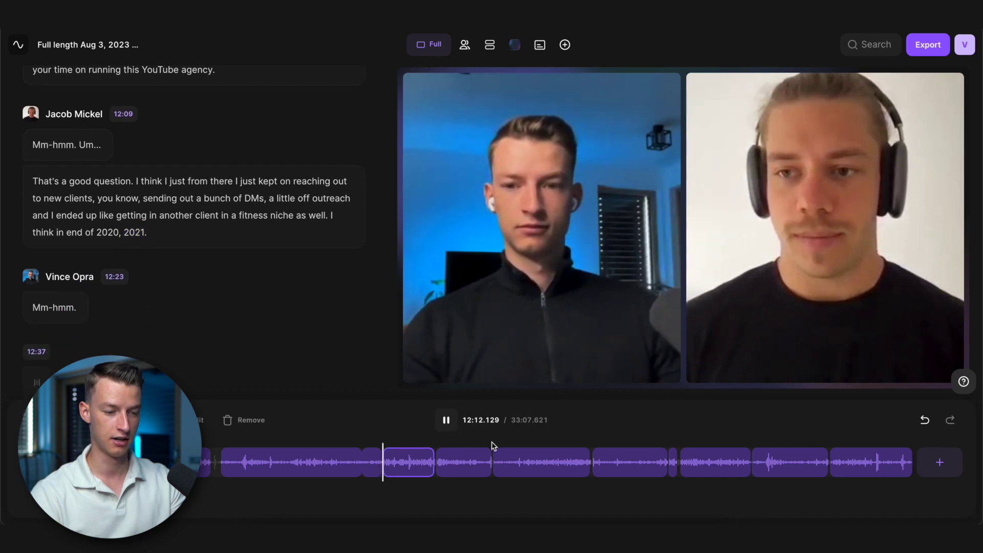
{"action": "key", "text": "space"}
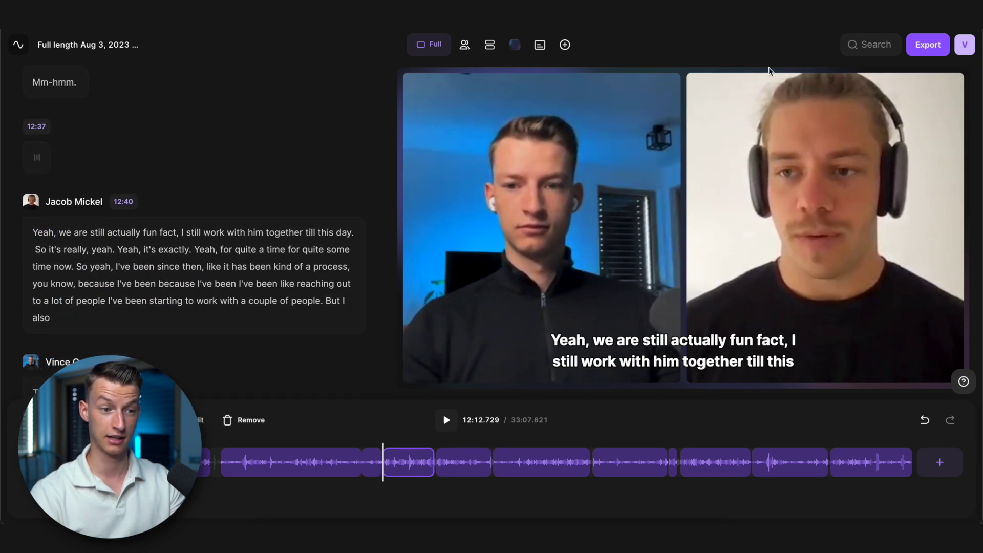
- Reselect the gapped split layout, switch to Story 9:16, and move the caption between the speakers
{"action": "left_click", "coordinate": [490, 47]}
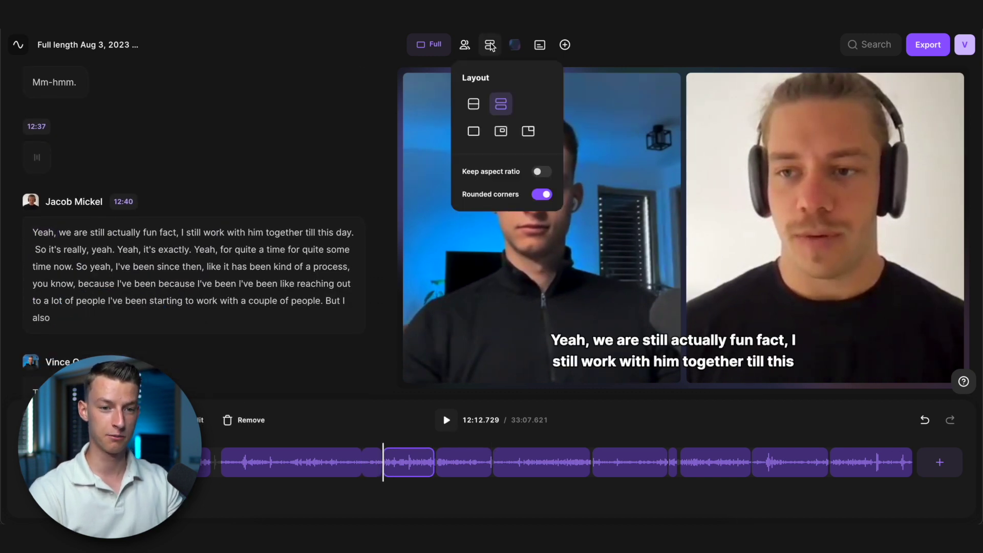
{"action": "left_click", "coordinate": [474, 106]}
{"action": "left_click", "coordinate": [501, 105]}
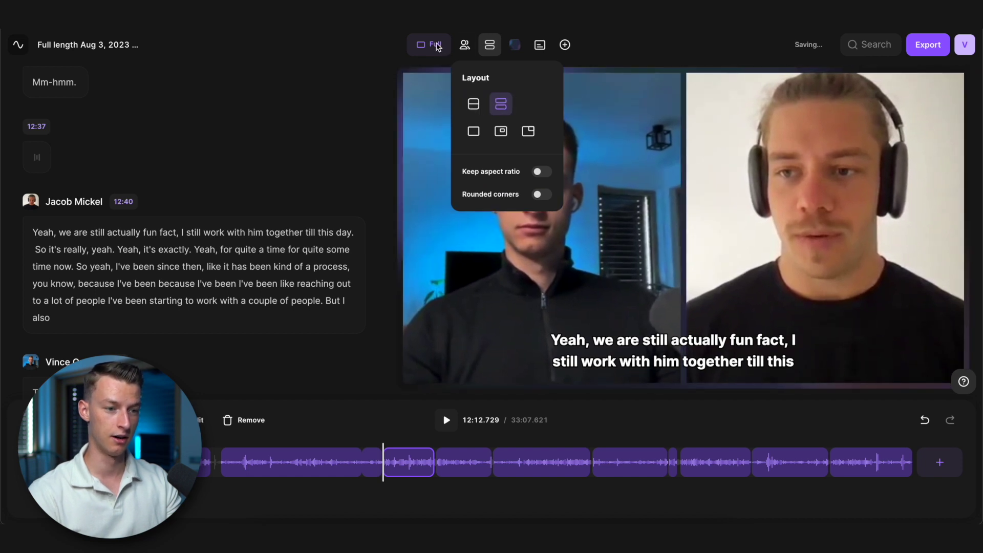
{"action": "left_click", "coordinate": [447, 49]}
{"action": "left_click", "coordinate": [416, 109]}
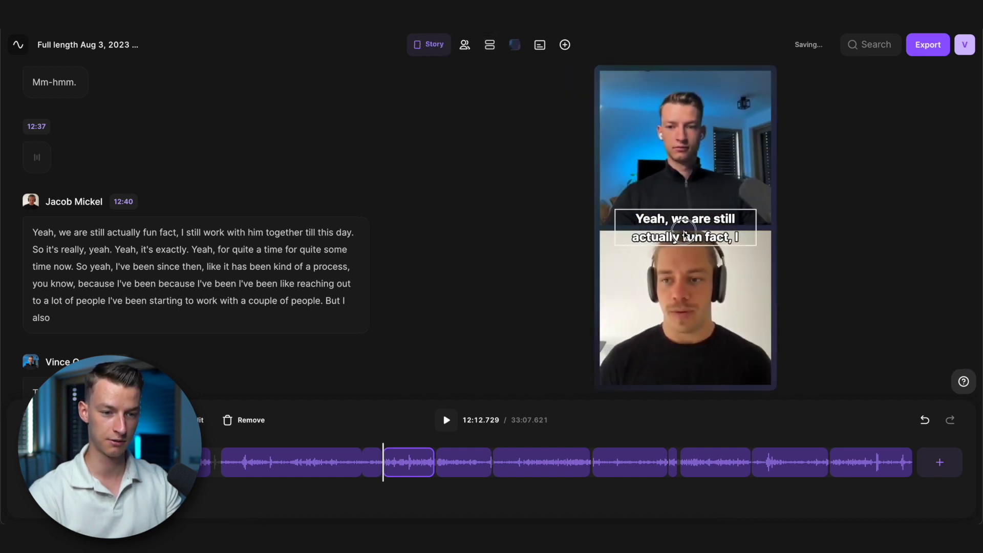
{"action": "left_click_drag", "start_coordinate": [685, 219], "coordinate": [685, 216]}
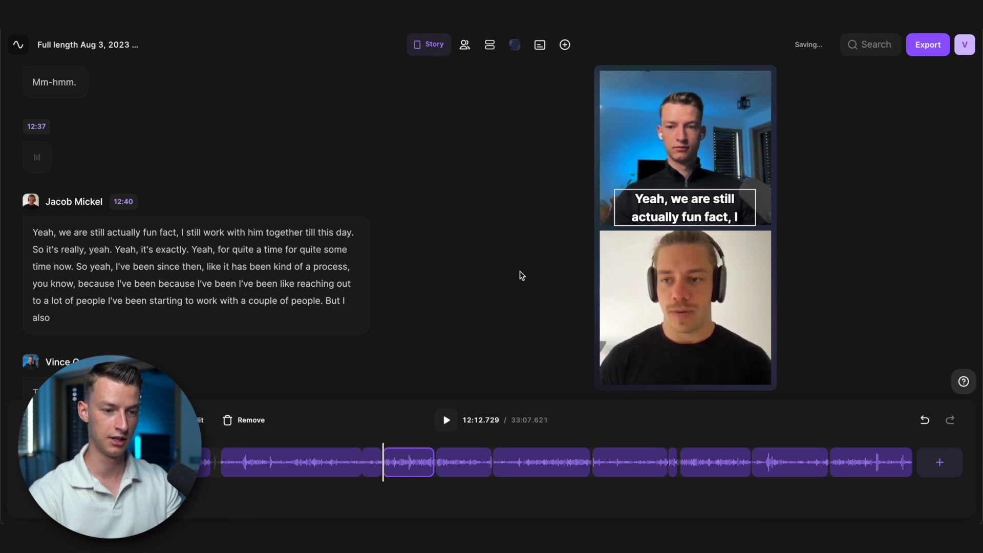
{"action": "left_click", "coordinate": [393, 443]}
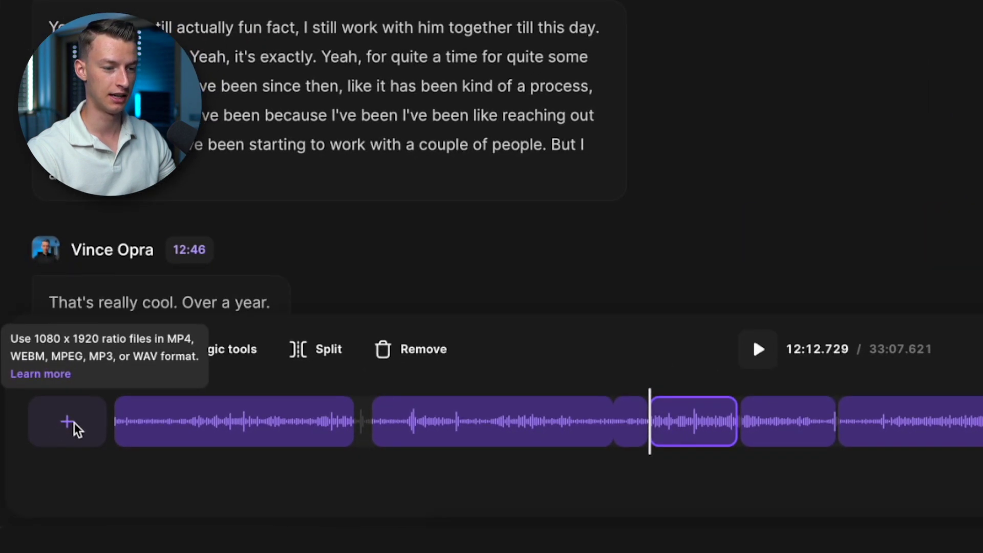
{"action": "left_click", "coordinate": [73, 428]}
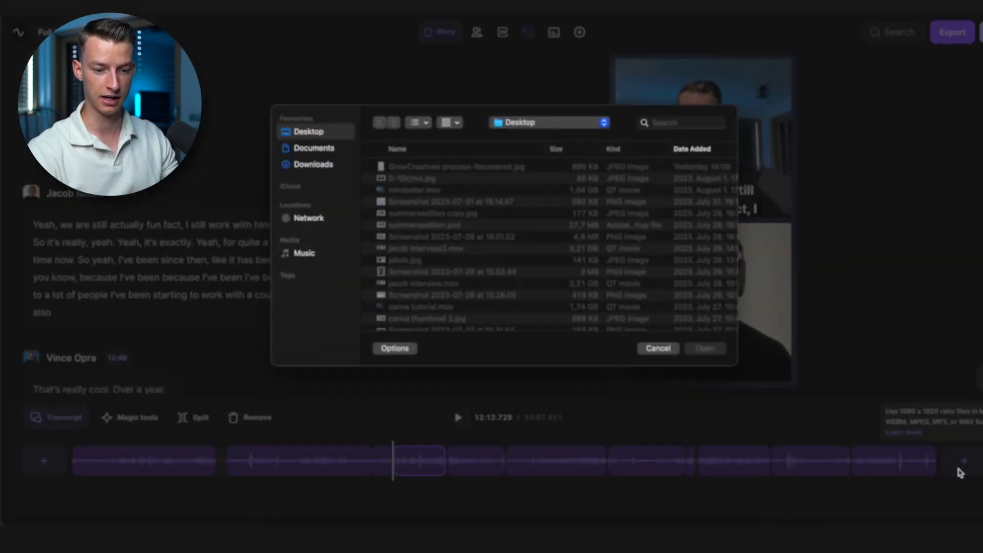
{"action": "left_click", "coordinate": [641, 353]}
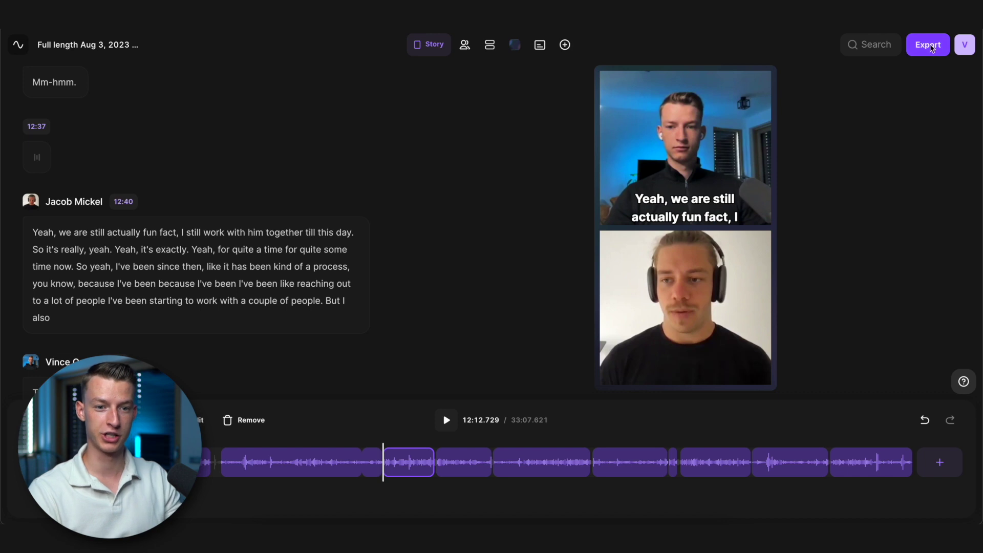
- Export the vertical Story edit at 1080p HD with Normalize Audio Levels switched on
{"action": "left_click", "coordinate": [928, 44]}
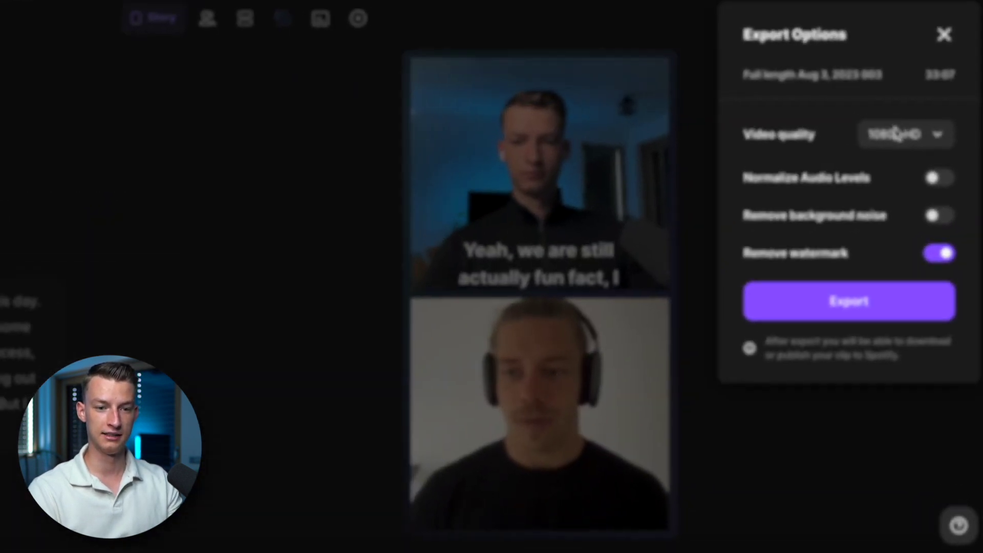
{"action": "left_click", "coordinate": [896, 134]}
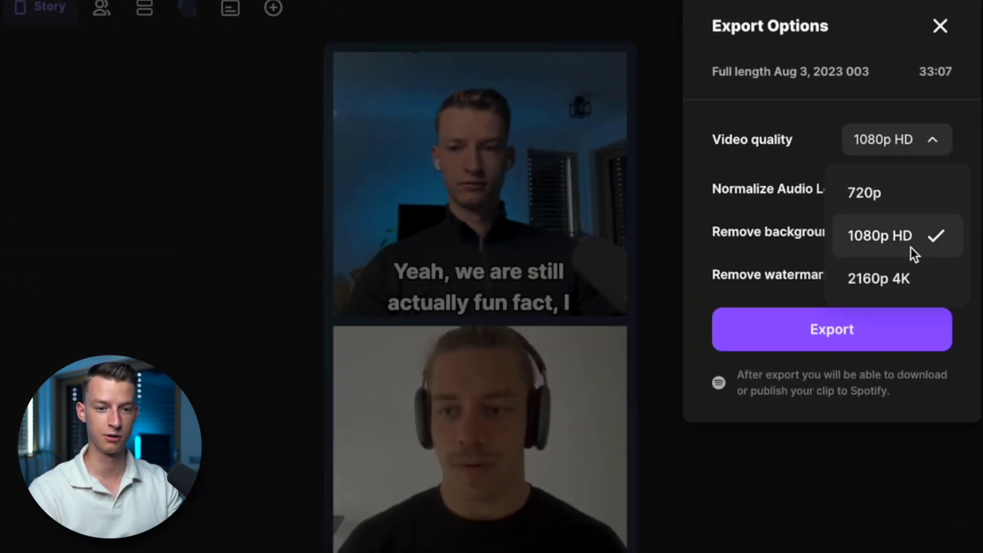
{"action": "left_click", "coordinate": [901, 249]}
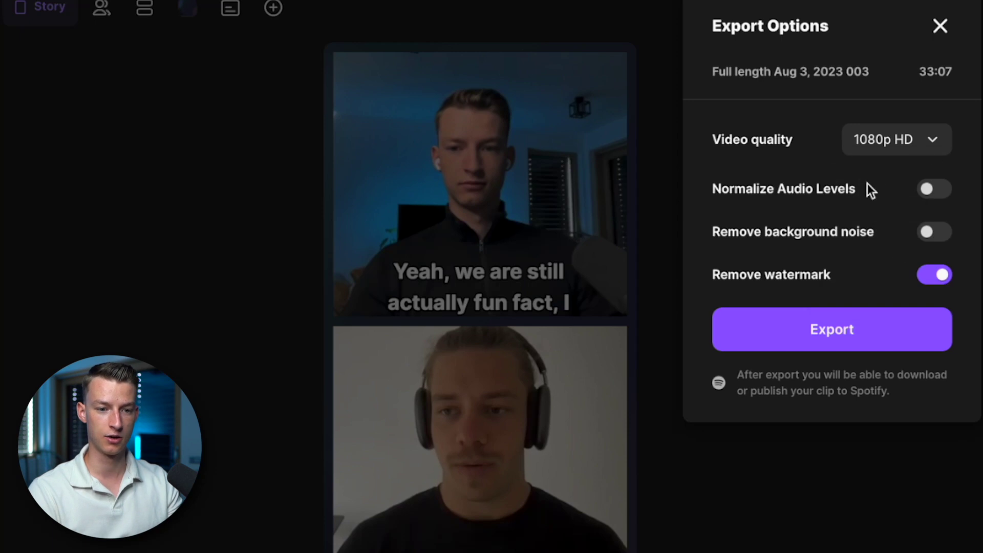
{"action": "left_click", "coordinate": [933, 189]}
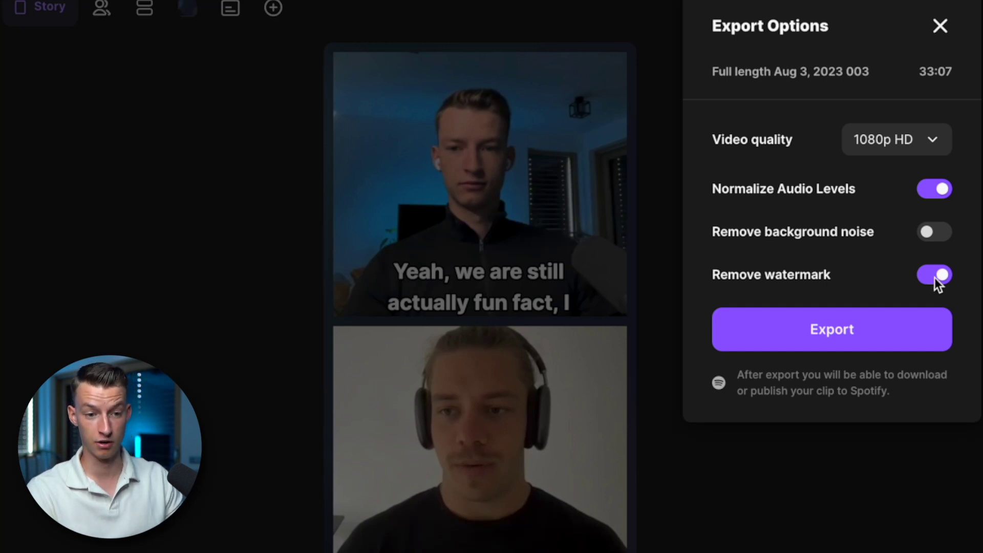
{"action": "left_click", "coordinate": [854, 332]}
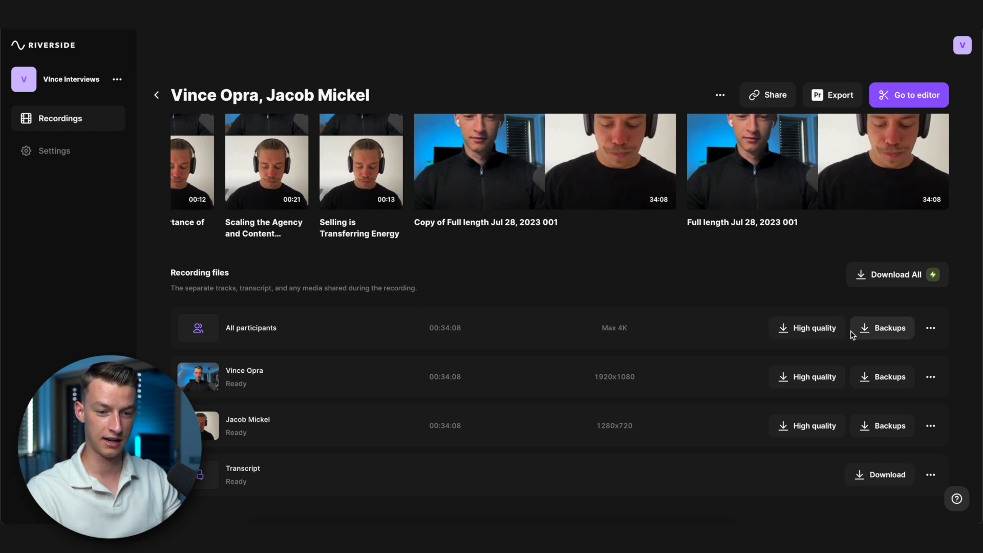
- Check the all-participants recording's export options, then close the menu
{"action": "left_click", "coordinate": [816, 332]}
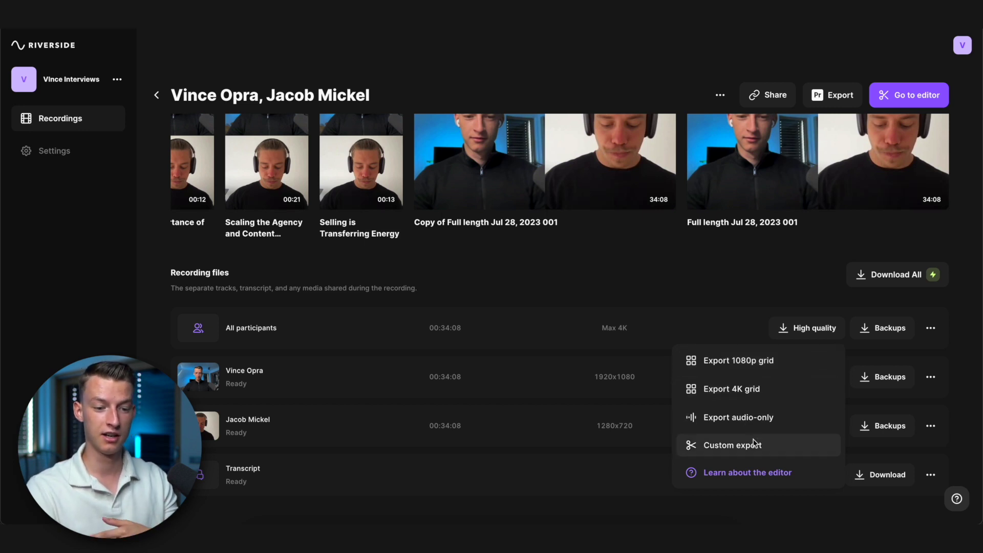
{"action": "left_click", "coordinate": [973, 381]}
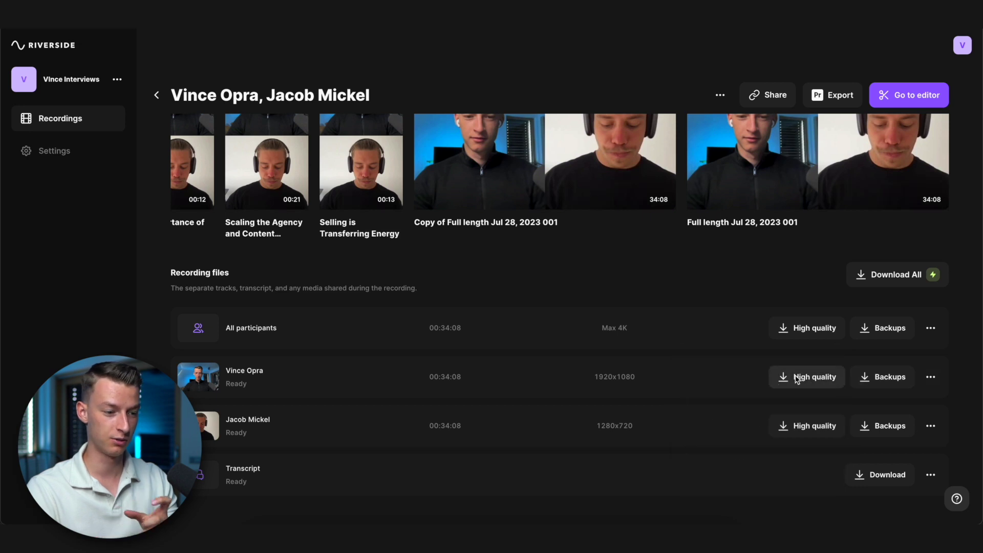